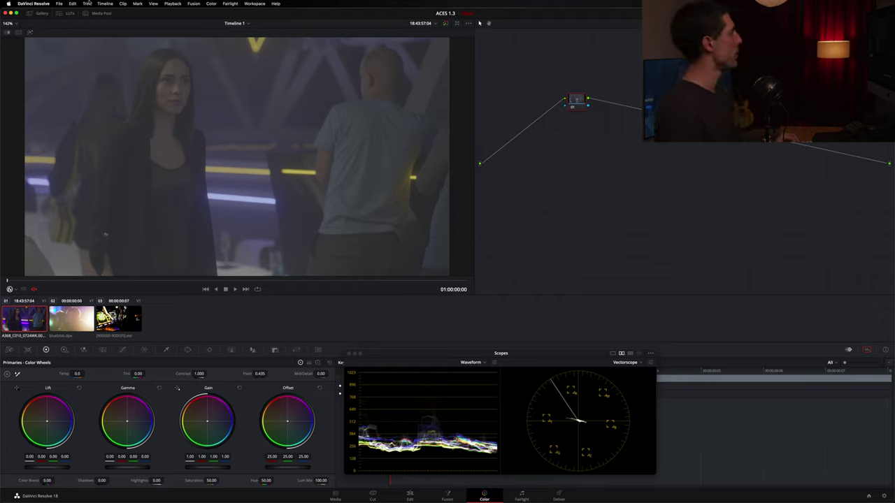
In Project Settings > Color Management, set colour science to ACEScct and ACES version to ACES 1.3.
left_click(60, 4)
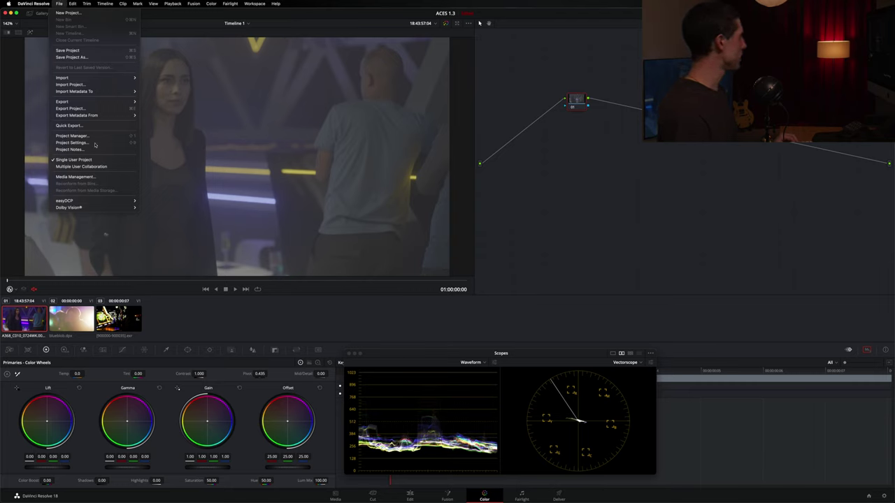
left_click(94, 143)
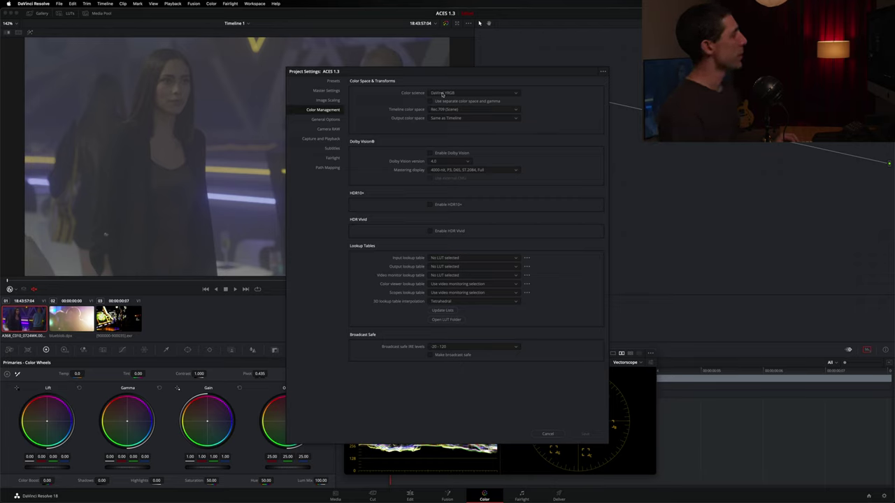
left_click(450, 94)
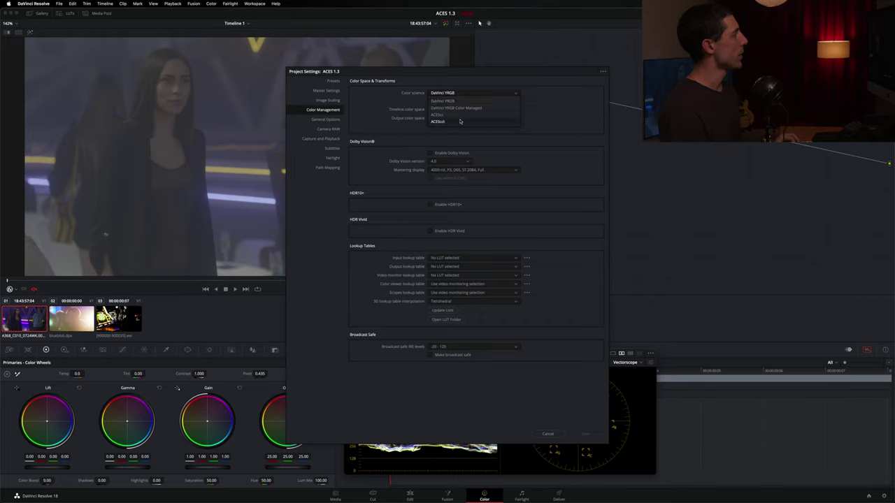
left_click(459, 123)
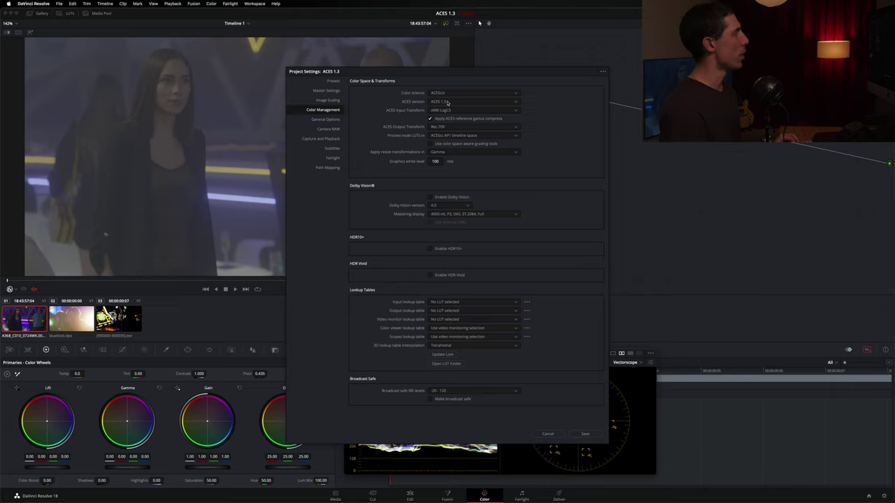
left_click(448, 103)
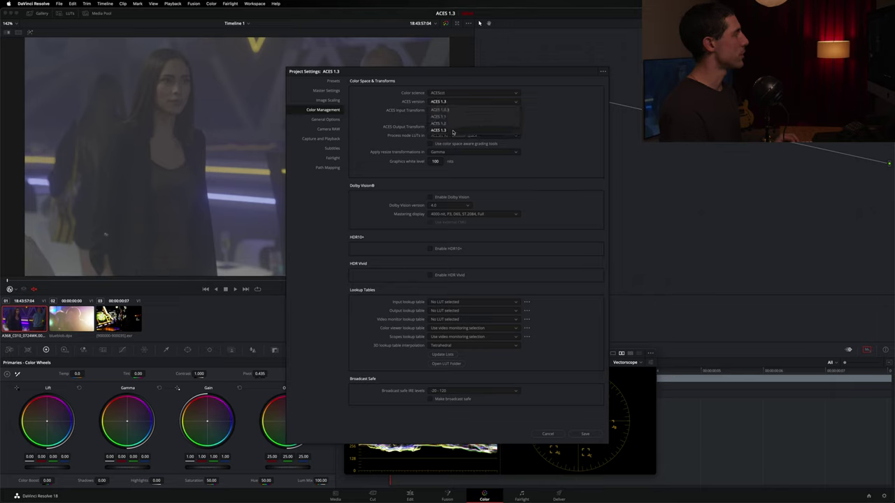
left_click(453, 132)
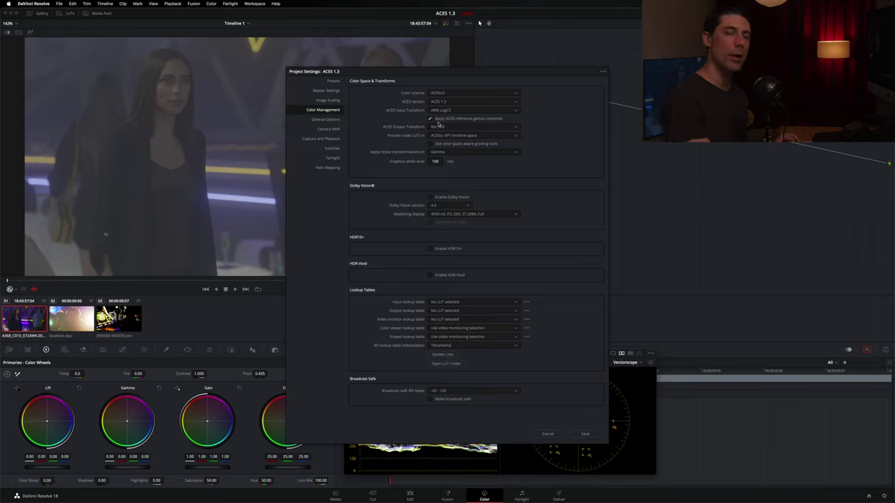
Untick ACES reference gamut compress, keep ARRI LogC3 as input transform, and save the settings.
left_click(447, 120)
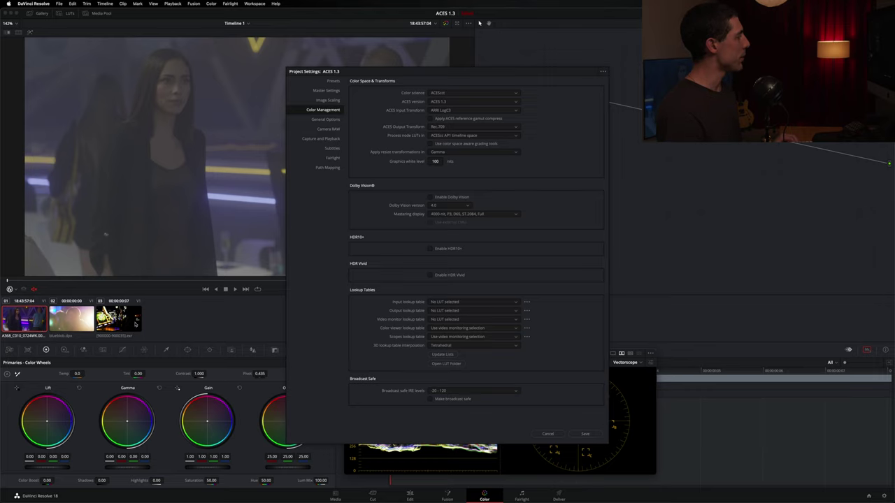
left_click(452, 111)
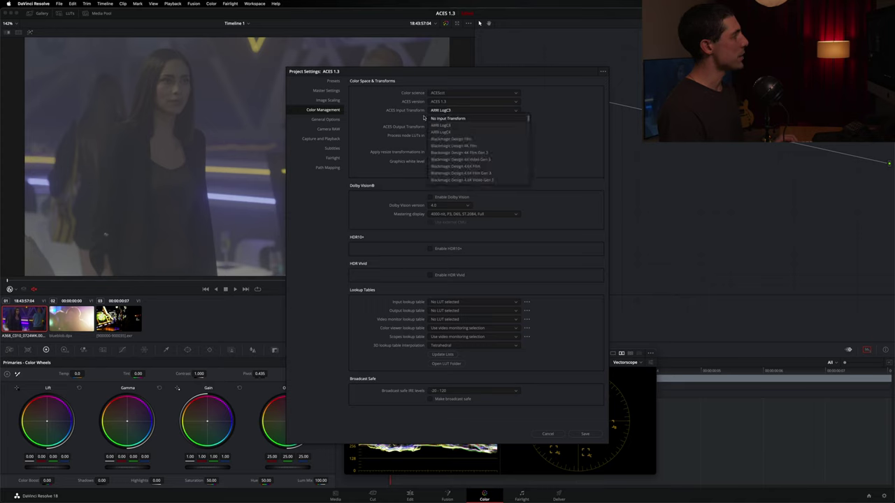
left_click(405, 114)
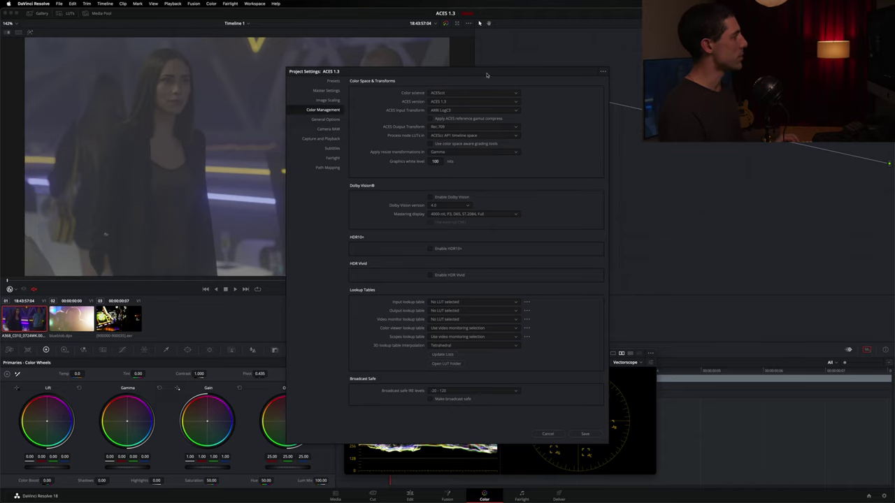
left_click(585, 434)
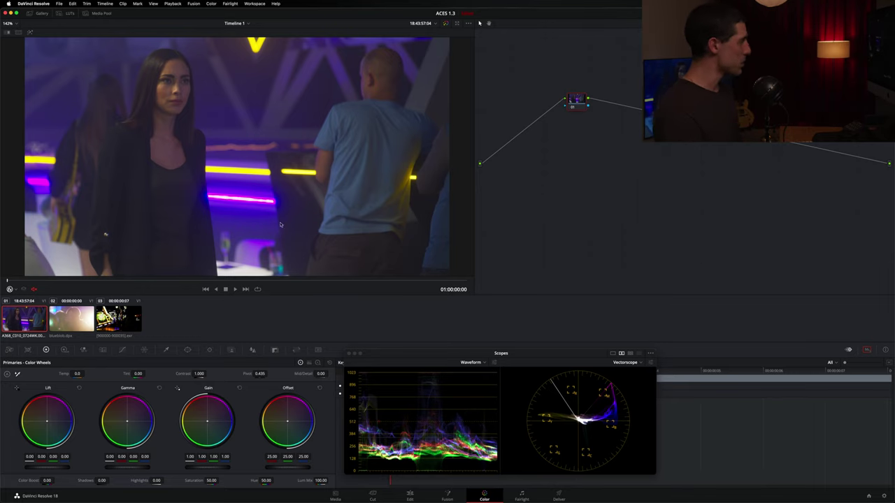
Zoom the viewer from 142% to about 543% on the magenta neon tube.
scroll(231, 196, "down", 2)
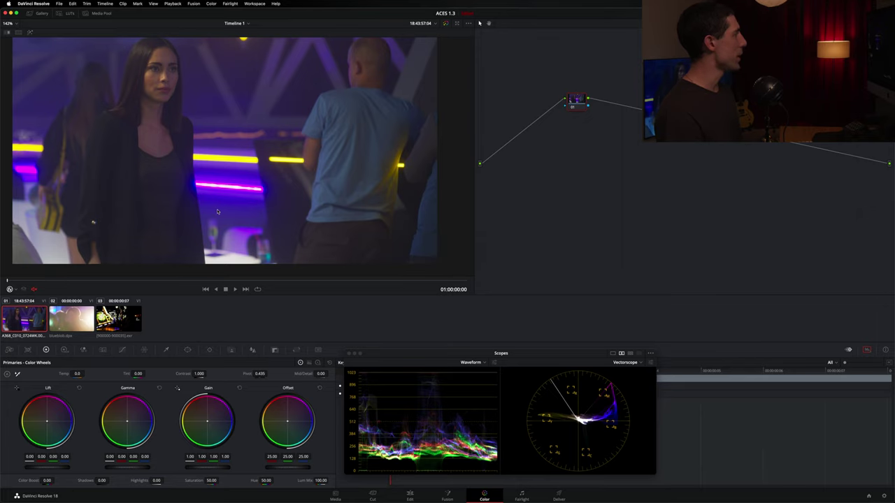
scroll(217, 211, "up", 8)
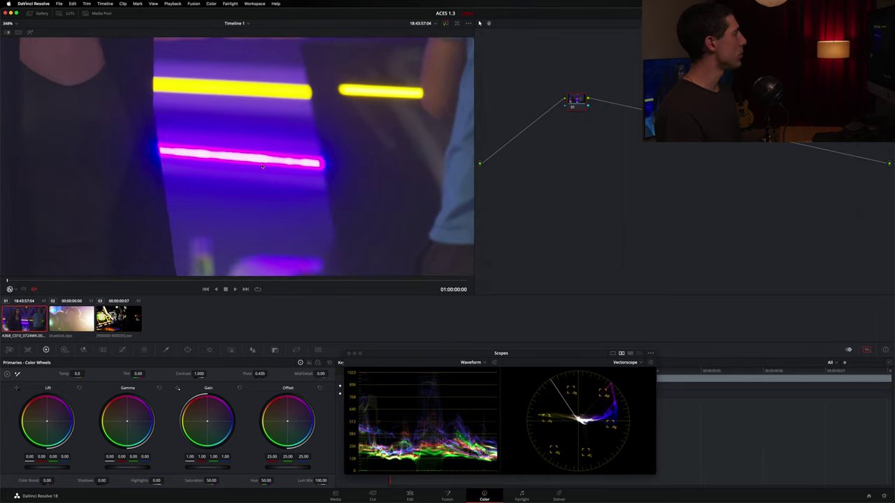
scroll(255, 183, "left", 2)
scroll(344, 193, "up", 3)
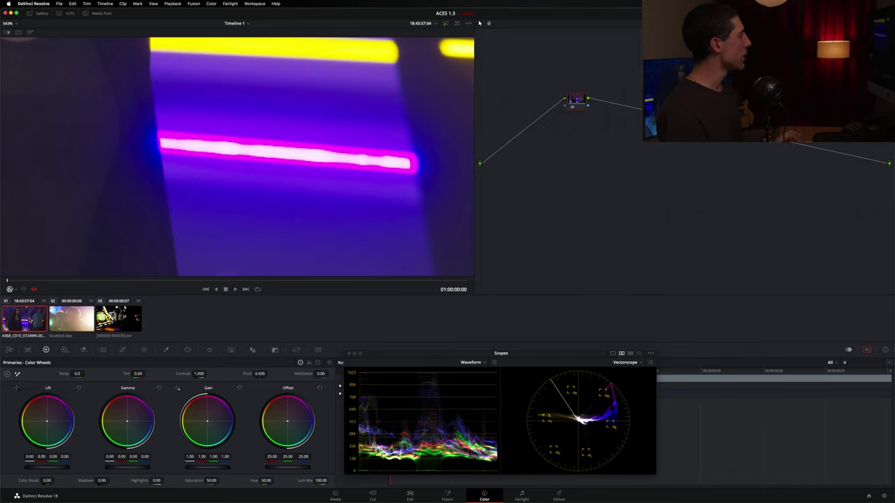
Bypass colour management on the first clip to compare, then turn it back on.
right_click(29, 320)
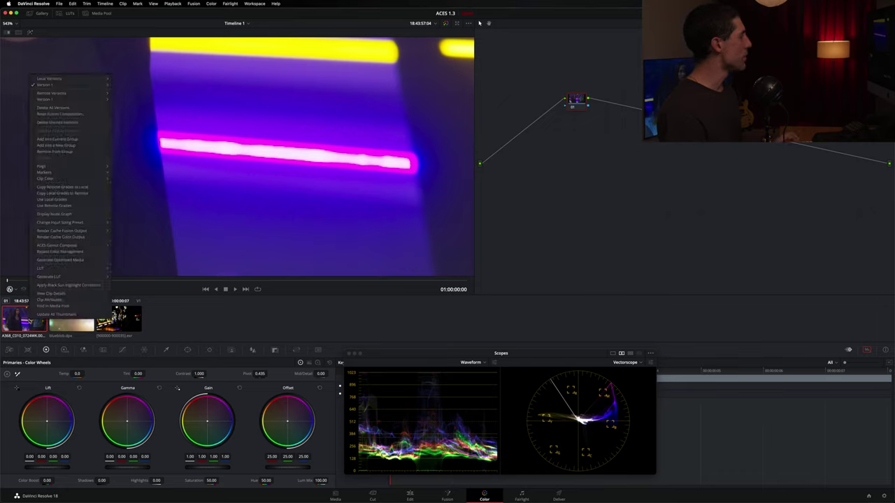
left_click(81, 255)
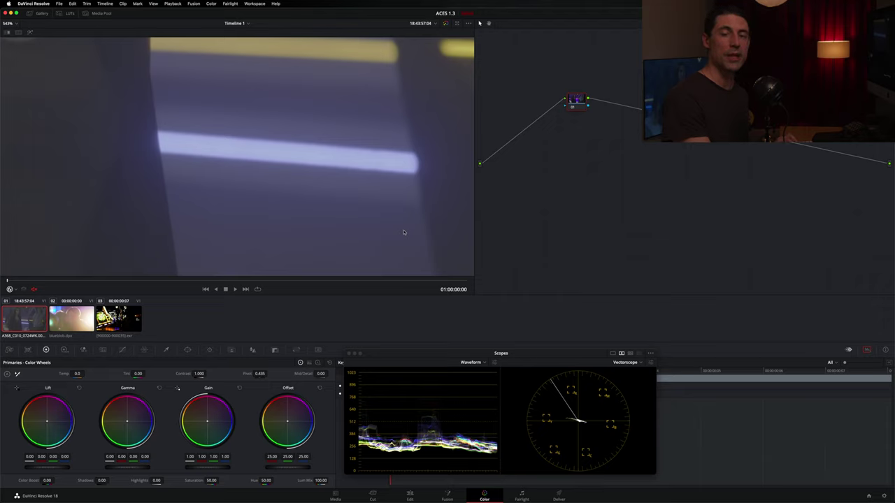
right_click(31, 320)
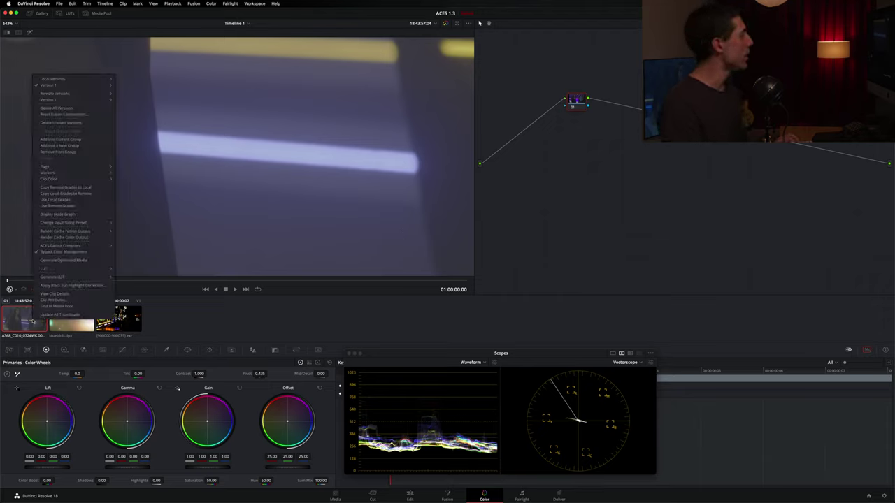
left_click(102, 255)
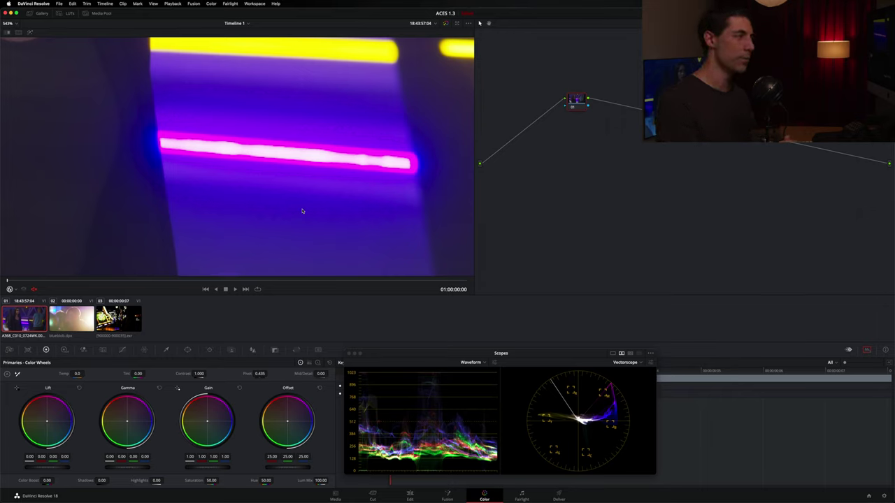
Fit the frame, select the second clip bluebirds.dpx, and zoom in on it.
key("shift+z")
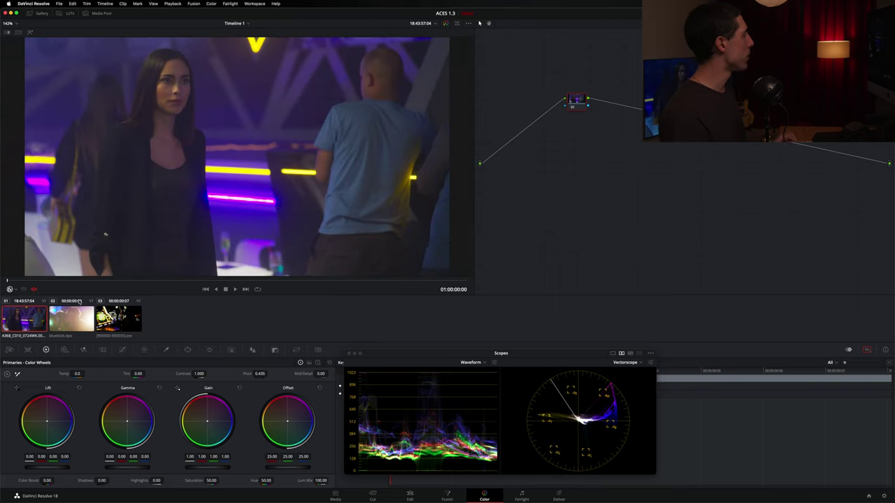
left_click(71, 315)
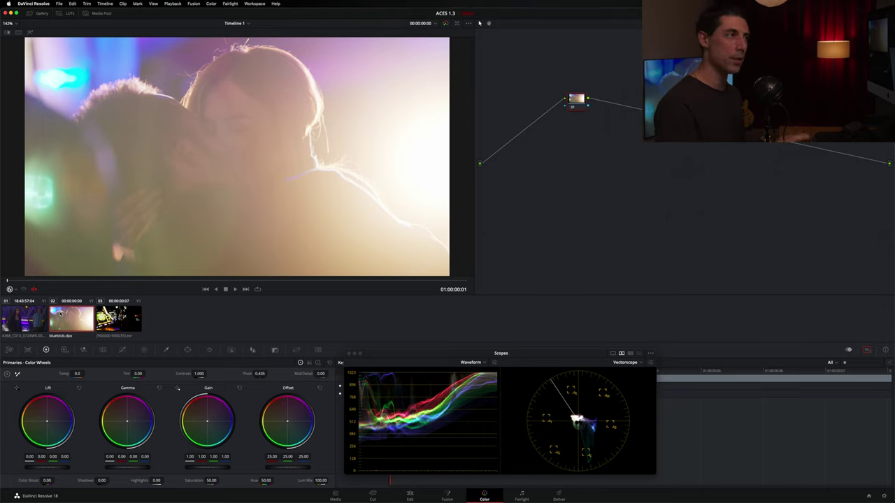
scroll(121, 93, "up", 10)
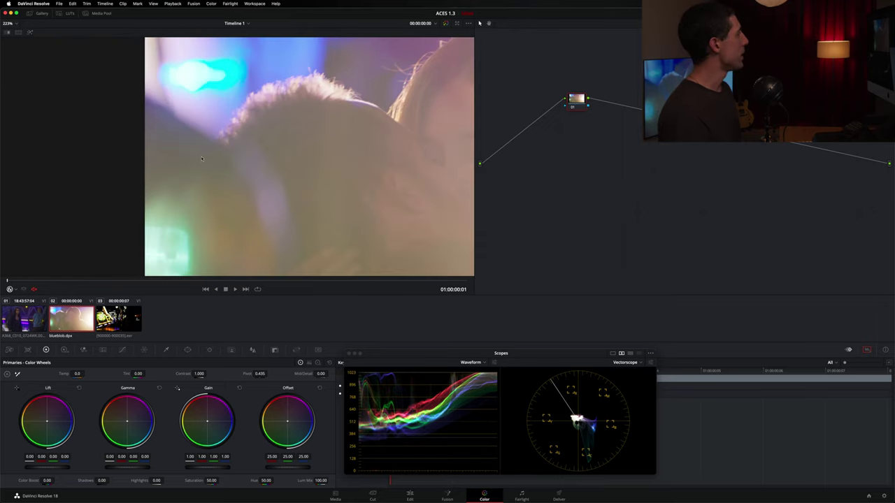
scroll(314, 226, "up", 5)
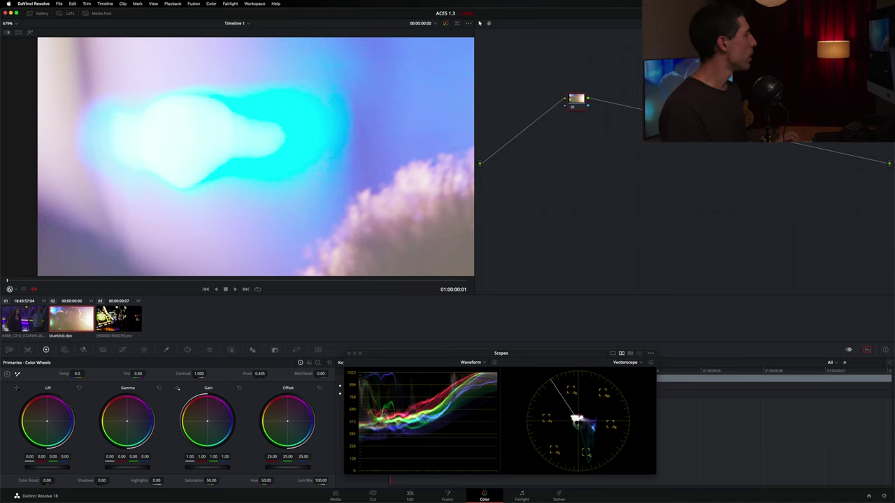
Bypass colour management on the blueblob clip, then restore it and fit the frame.
right_click(69, 315)
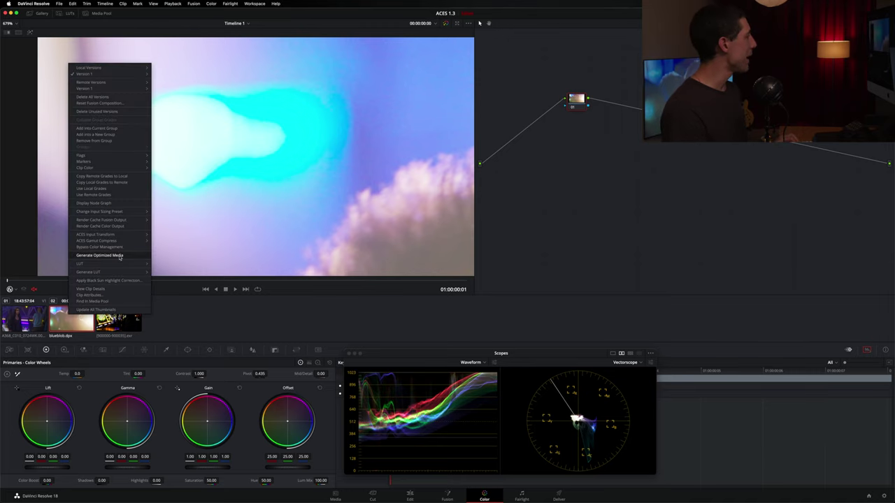
left_click(122, 249)
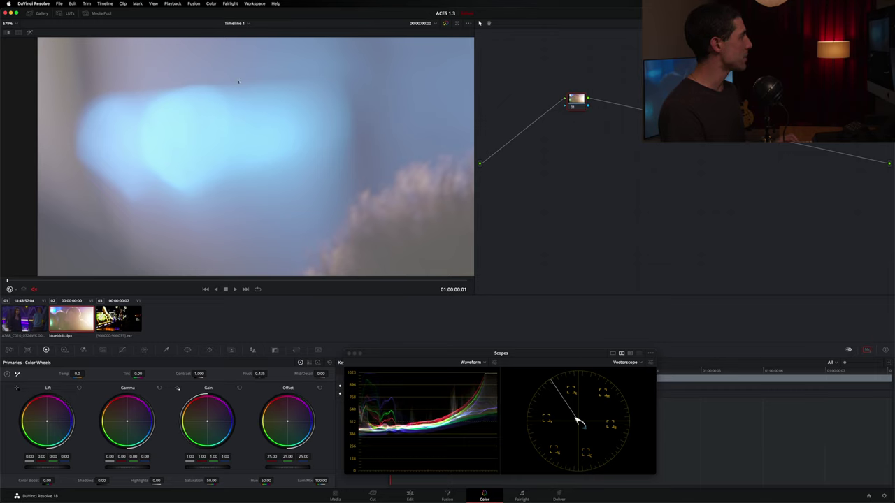
right_click(72, 318)
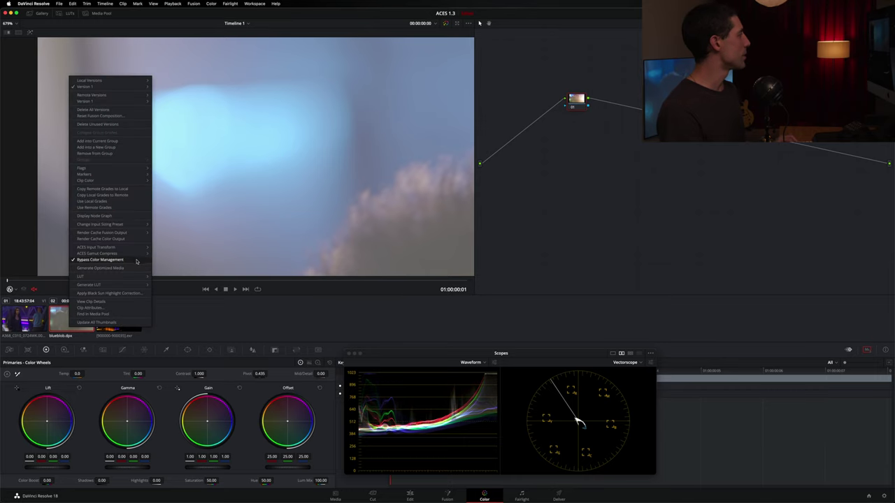
left_click(112, 259)
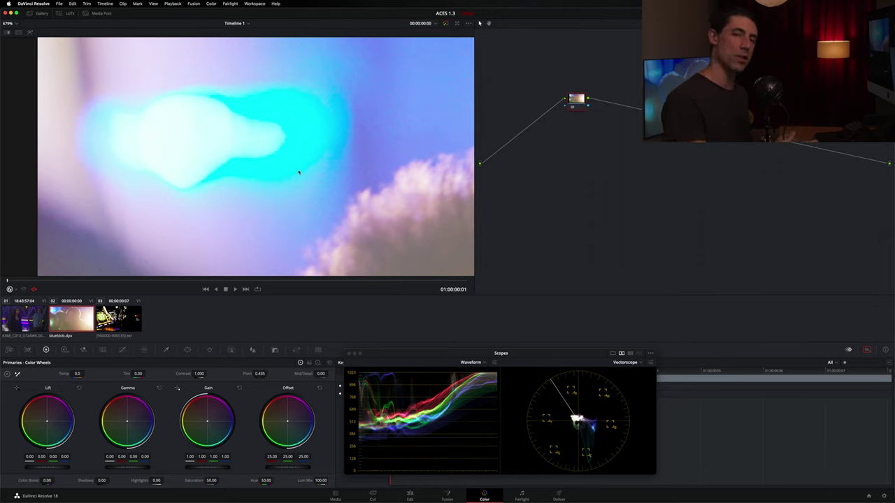
key("shift+z")
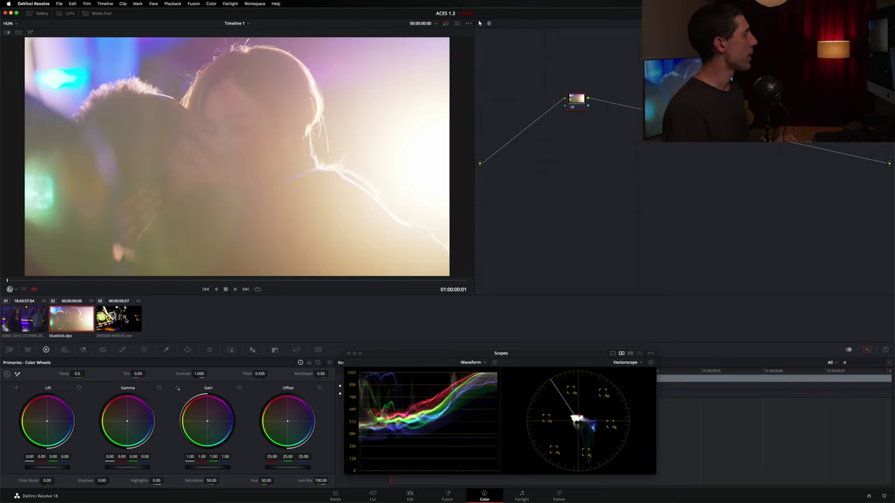
Select the third clip, the neon fairground EXR shot.
left_click(123, 318)
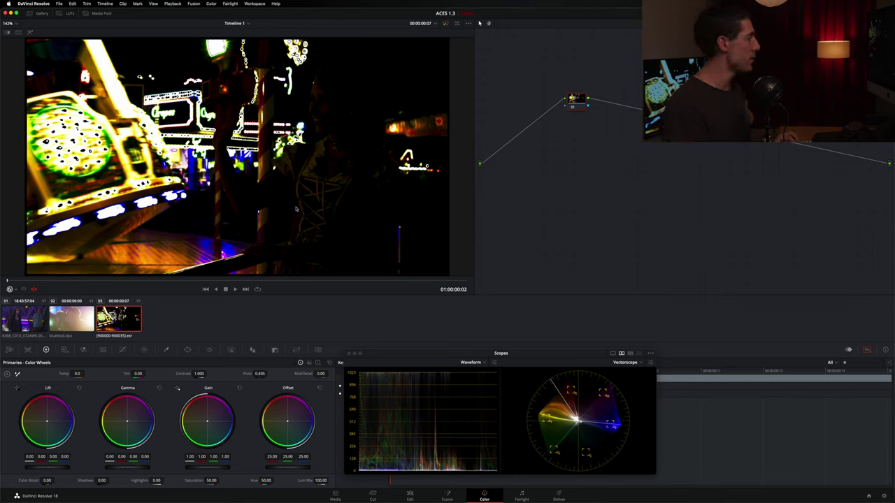
Set the fairground clip's ACES Input Transform to No Input Transform.
right_click(115, 319)
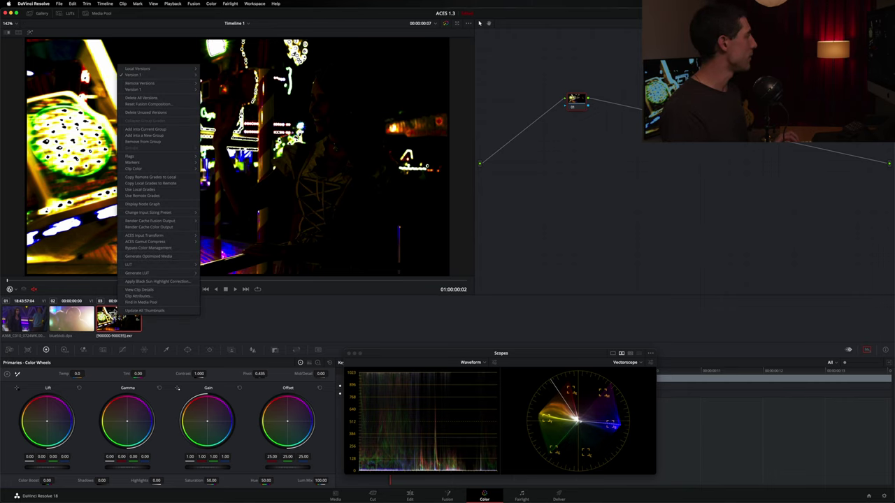
mouse_move(164, 238)
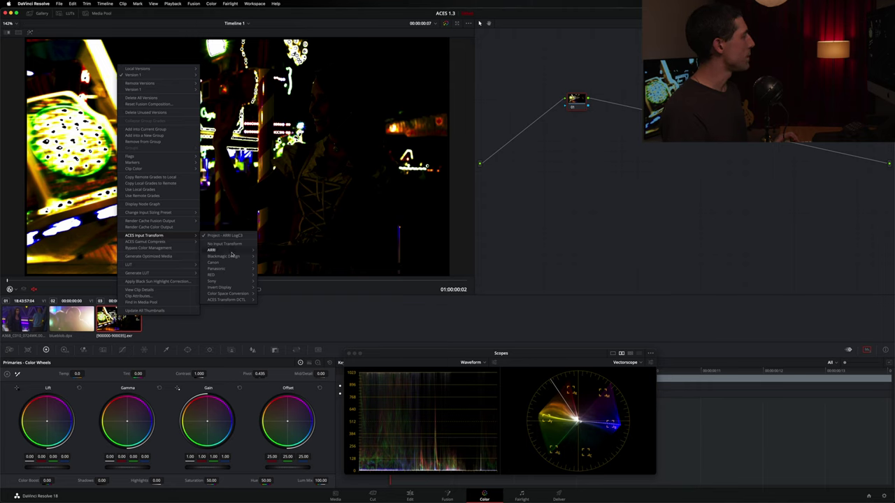
mouse_move(227, 295)
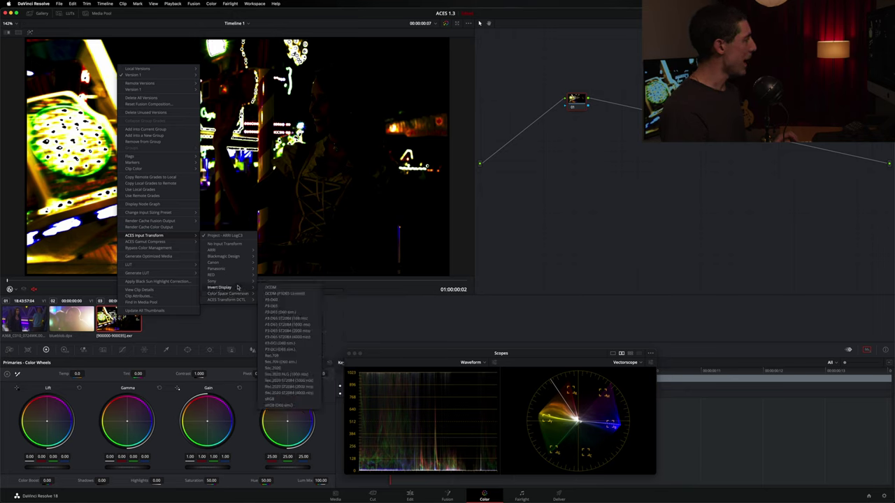
mouse_move(237, 278)
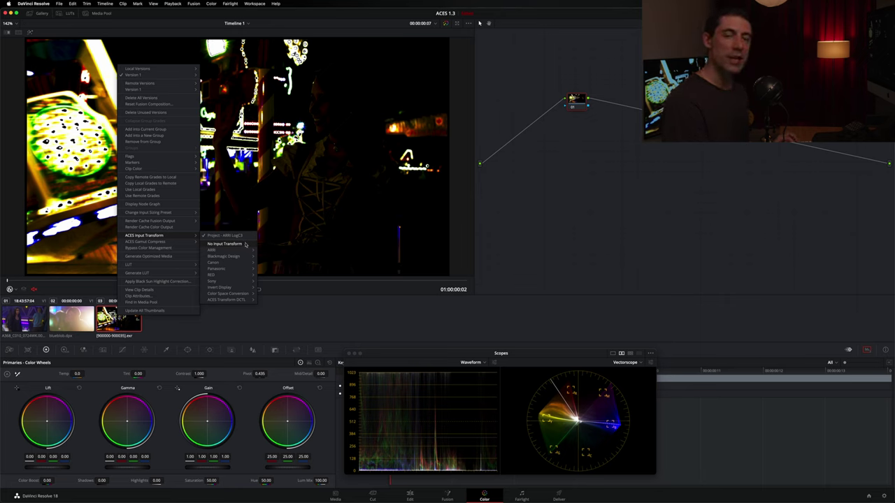
left_click(243, 243)
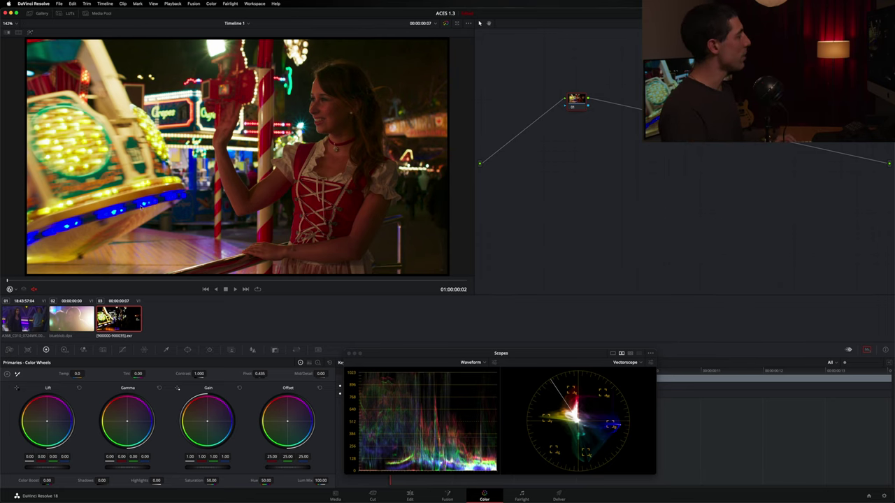
scroll(140, 207, "up", 5)
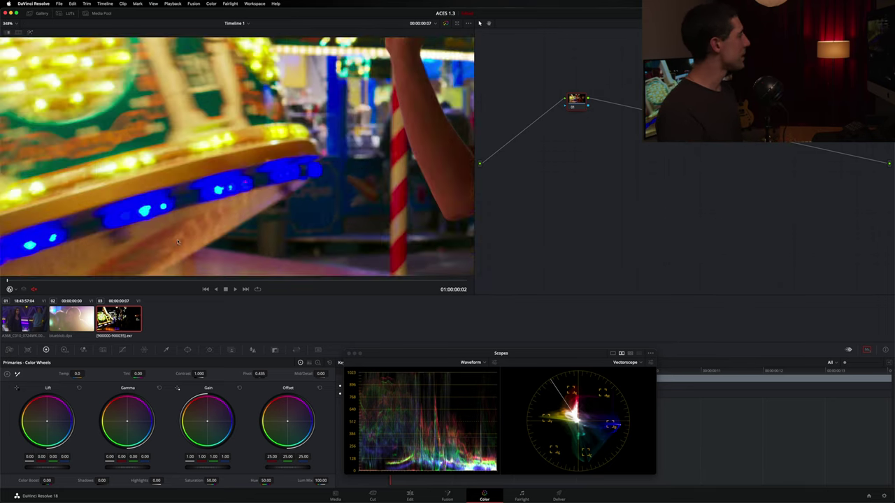
scroll(174, 245, "up", 4)
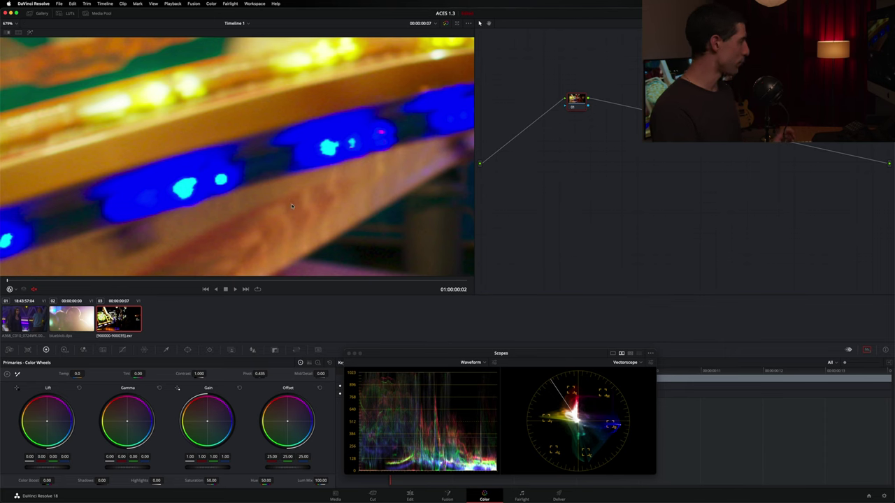
key("shift+z")
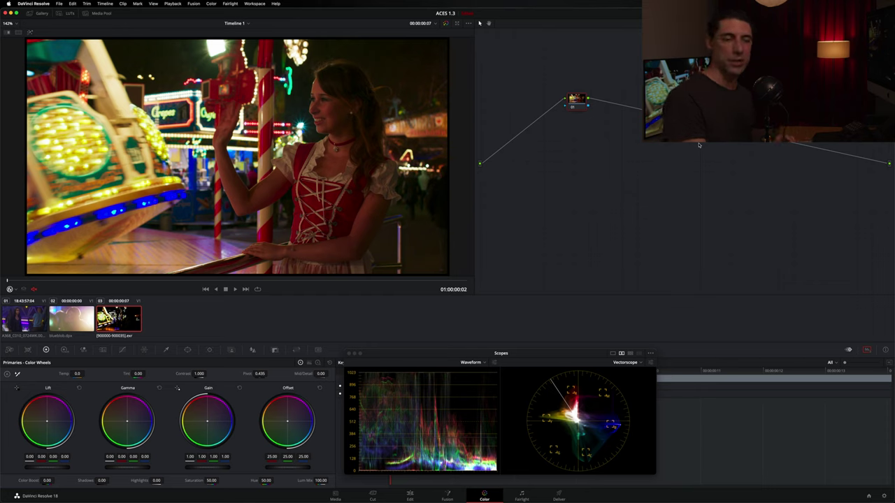
Turn on Apply ACES reference gamut compress in Color Management and save.
left_click(60, 4)
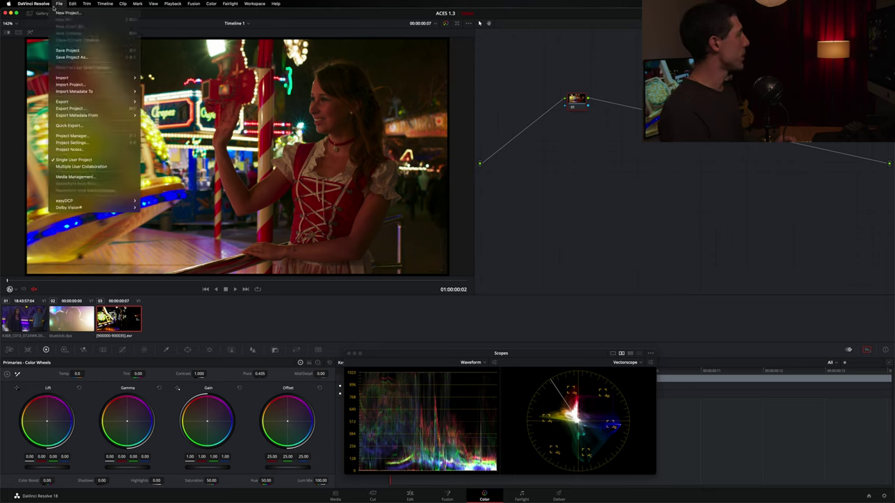
left_click(73, 143)
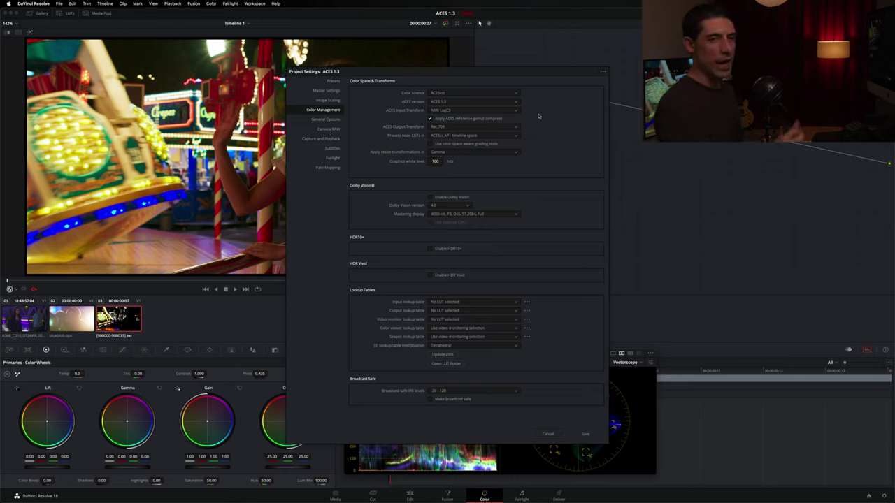
left_click(585, 434)
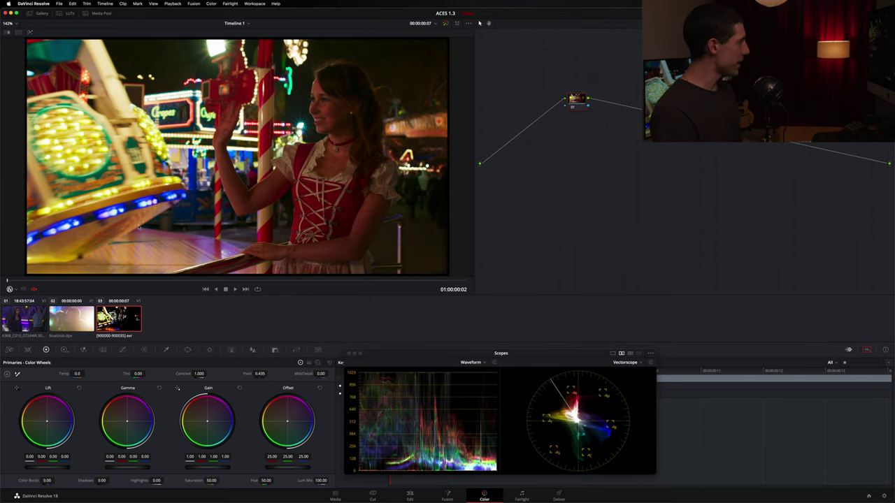
Zoom in to check the fairground's blue lights, then move to the bluebirds clip and zoom in.
scroll(352, 154, "up", 3)
scroll(351, 154, "up", 5)
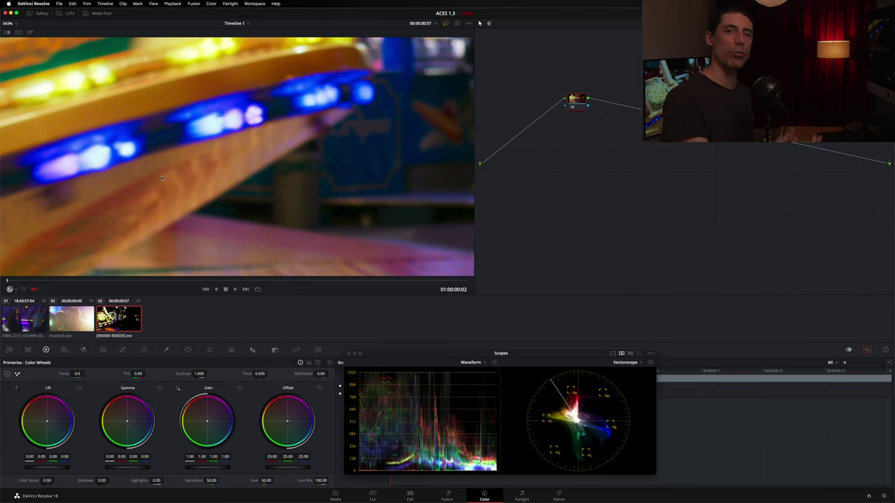
key("shift+z")
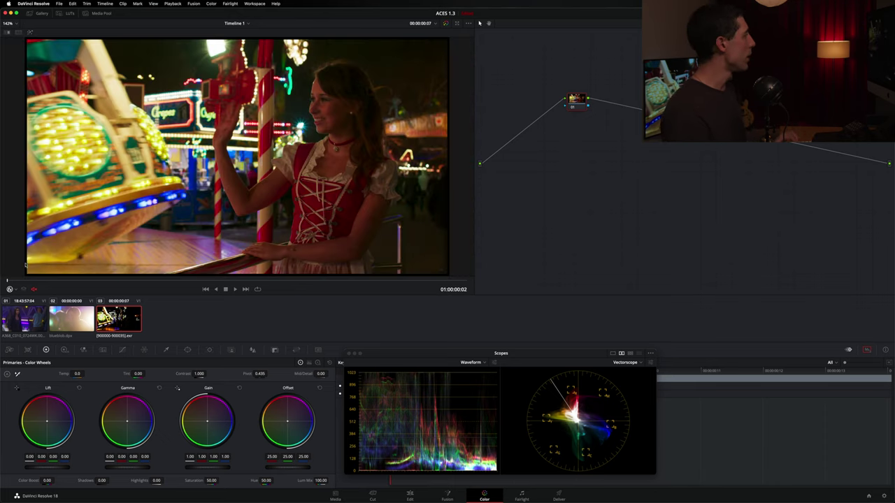
key("Up")
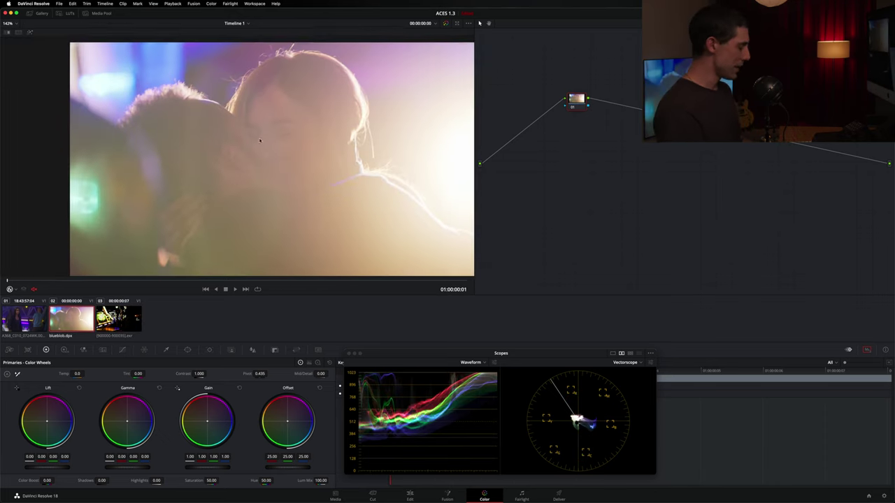
scroll(100, 102, "up", 5)
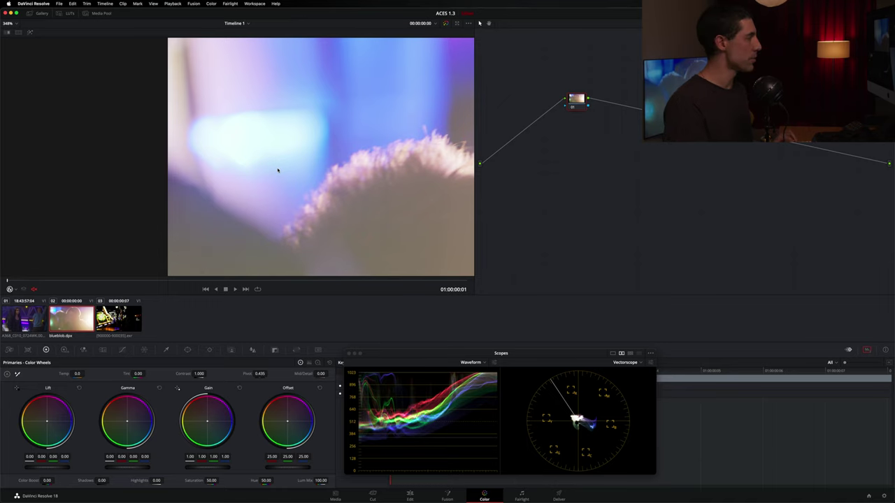
Select clip 01, zoom into its purple and yellow neon bars, then fit the frame.
key("Up")
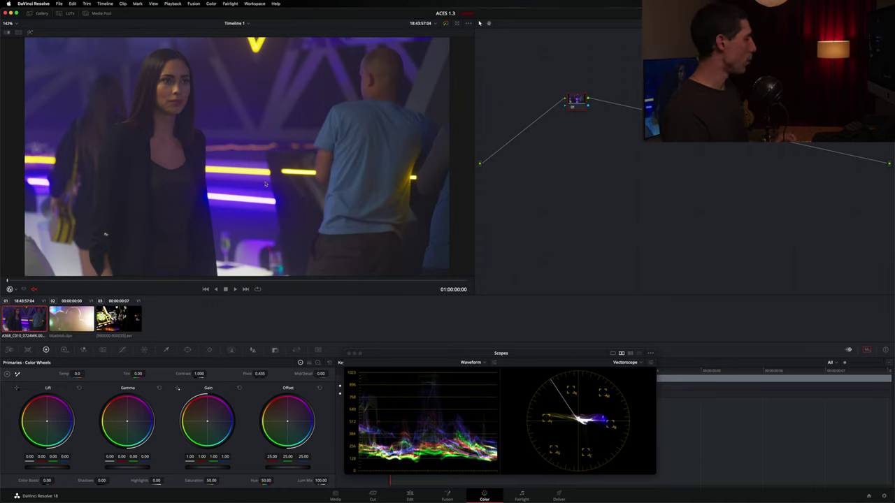
scroll(279, 224, "up", 8)
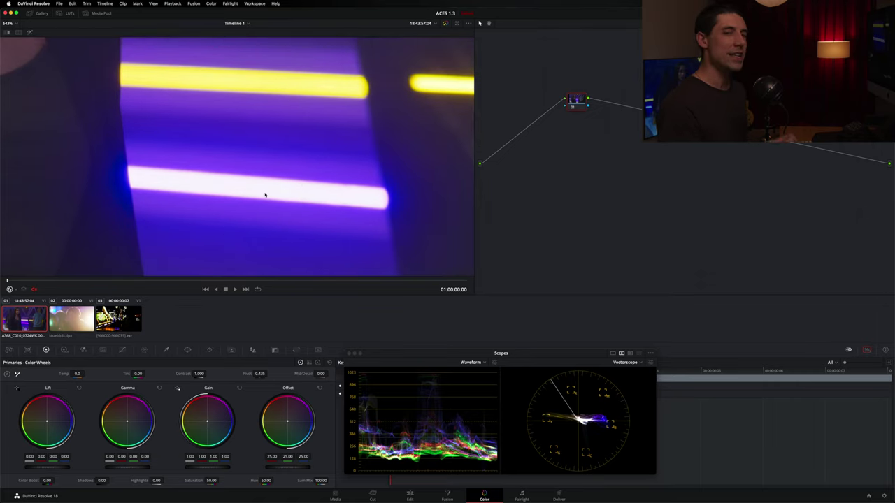
key("shift+z")
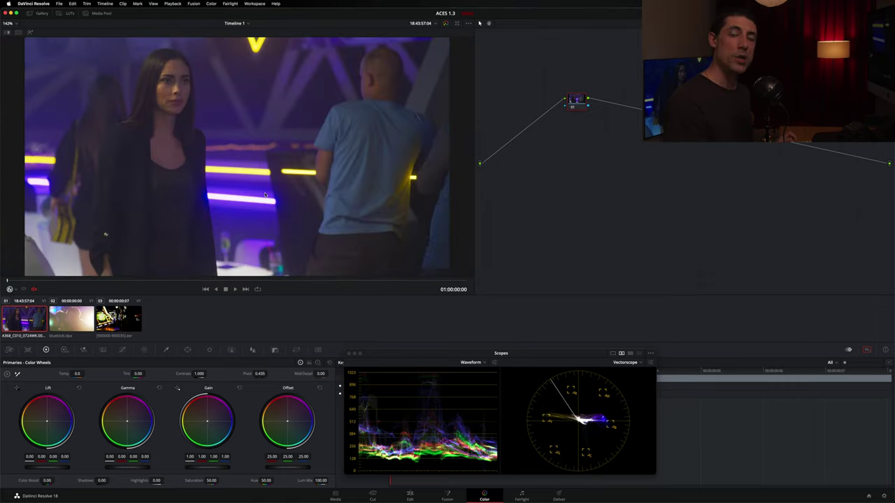